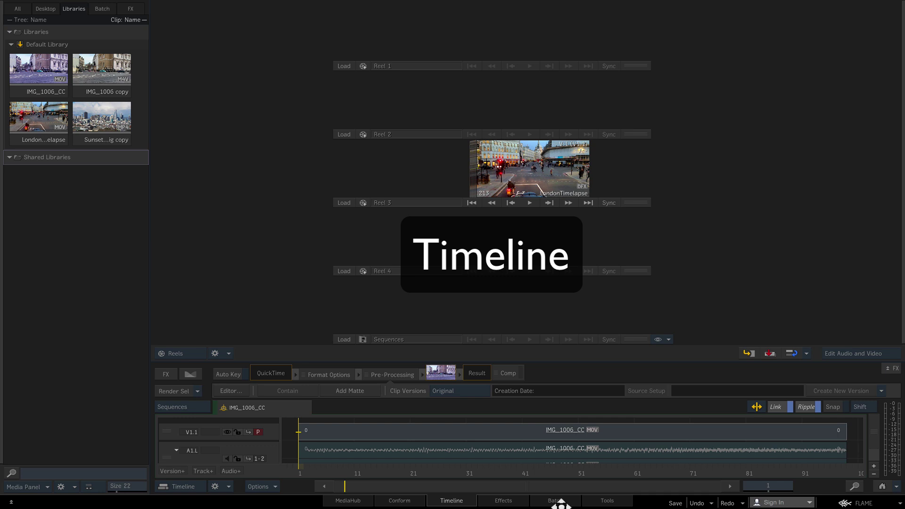
# - From the LondonTimelapse timeline with its deflicker BFX, switch over to the Batch workspace
pyautogui.click(561, 503)
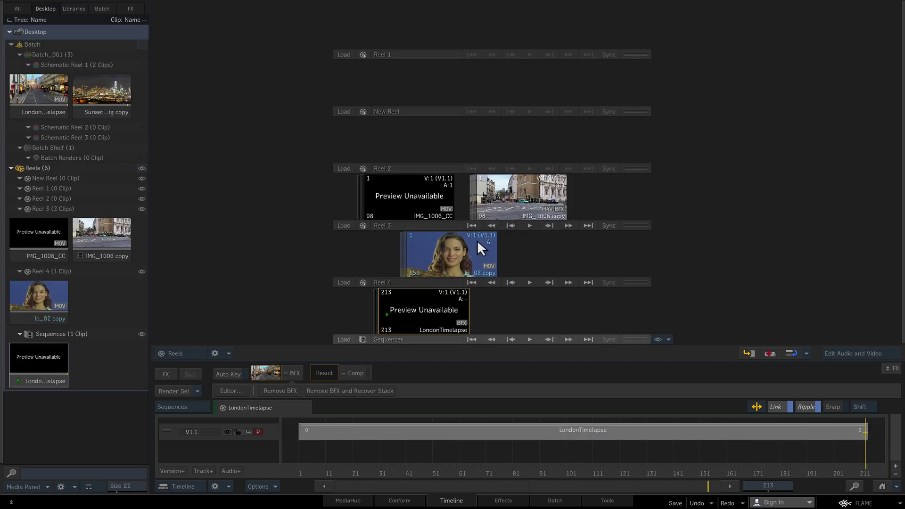
# - Load lo_02 copy onto the timeline and add an OFX video effect, showing the REVision Effects plugins
pyautogui.click(477, 240)
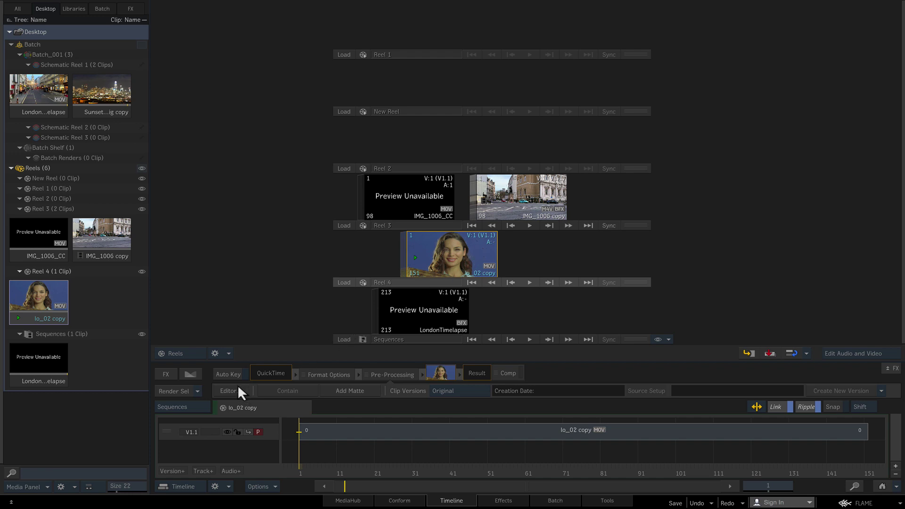
pyautogui.click(168, 375)
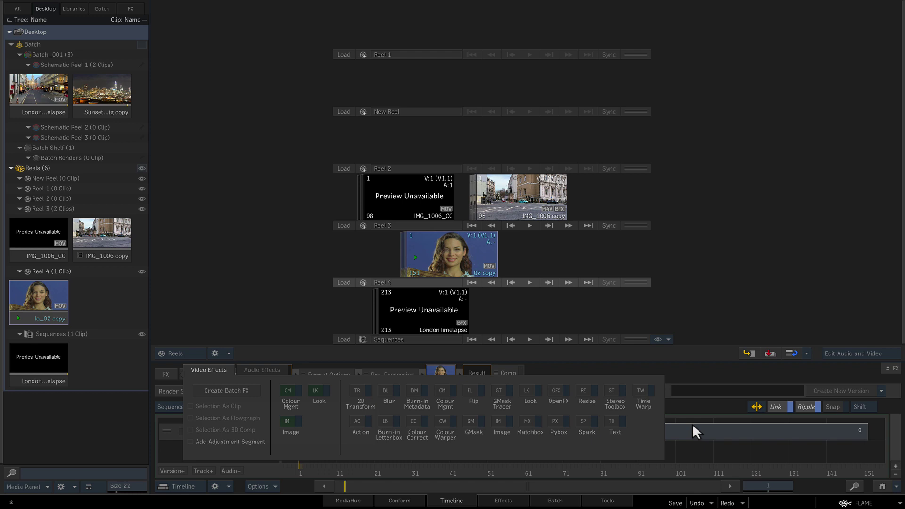
pyautogui.click(555, 393)
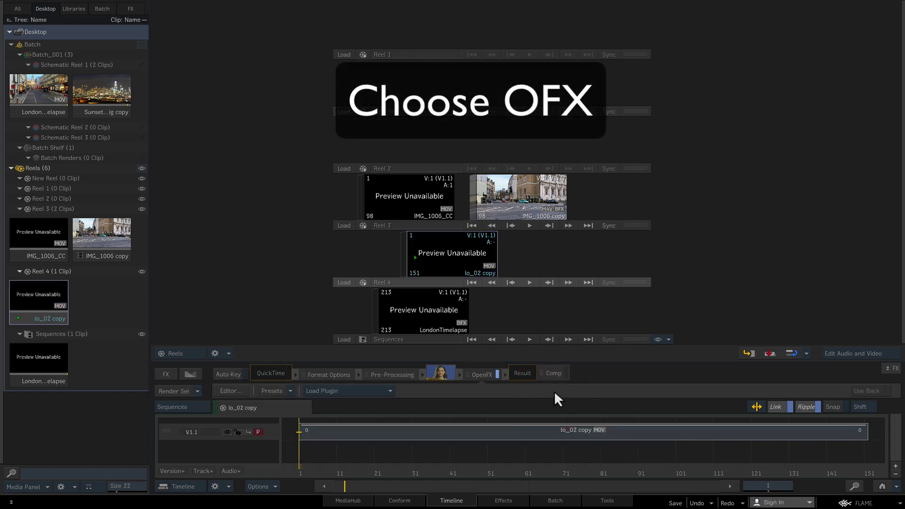
pyautogui.click(363, 390)
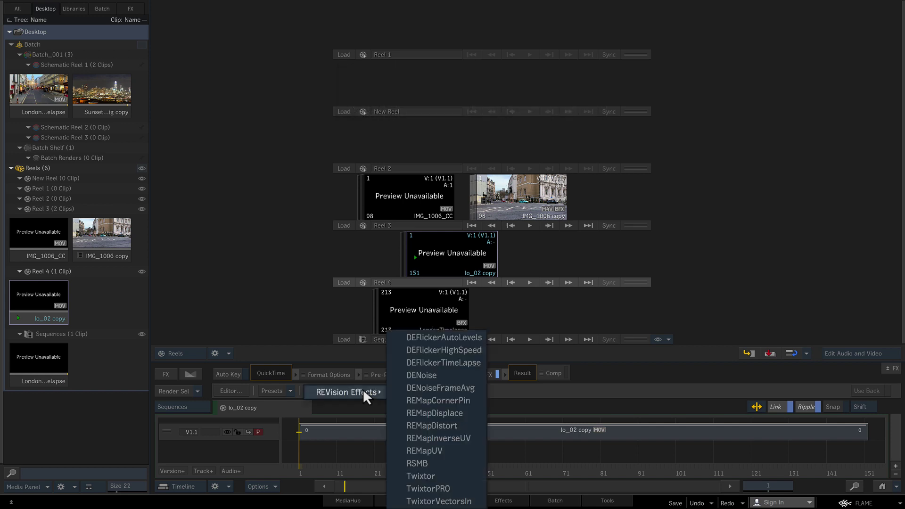
# - Apply DENoise to the lo_02 copy segment, review its effect settings, then check Render Sel options
pyautogui.click(424, 375)
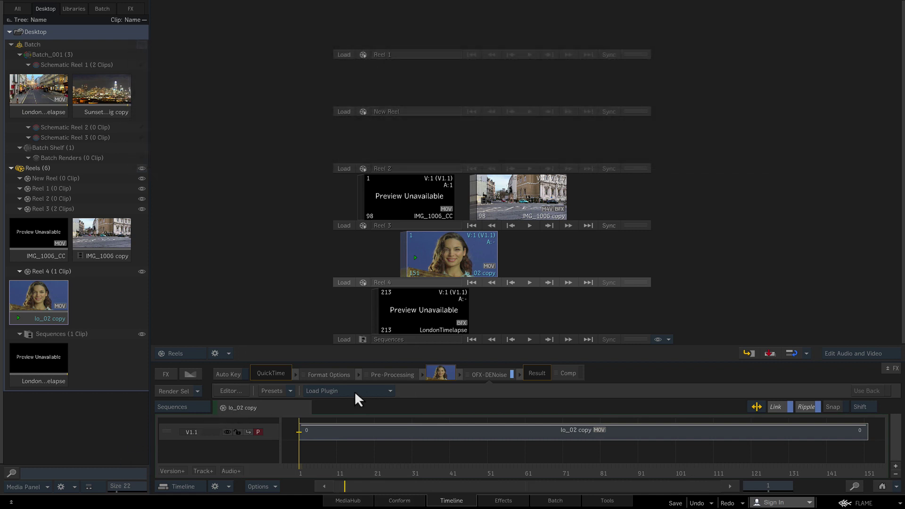
pyautogui.click(461, 254)
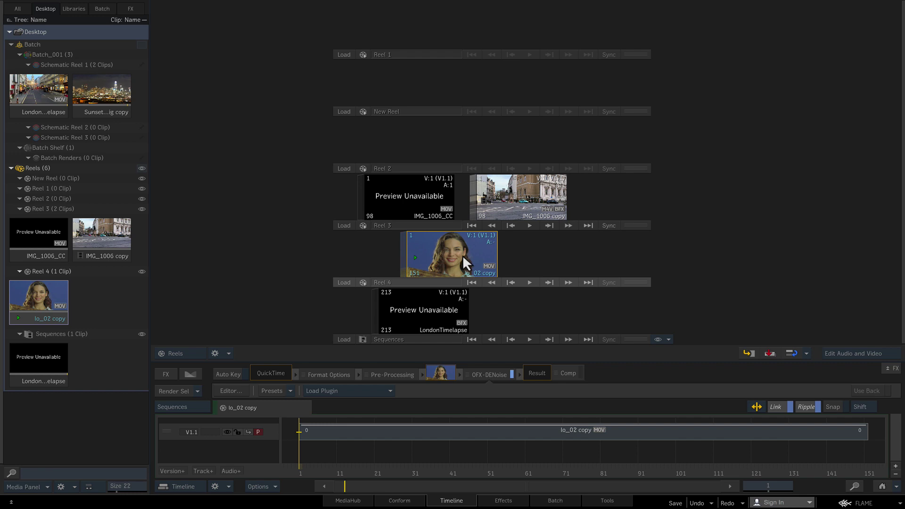
pyautogui.click(396, 432)
pyautogui.doubleClick(394, 433)
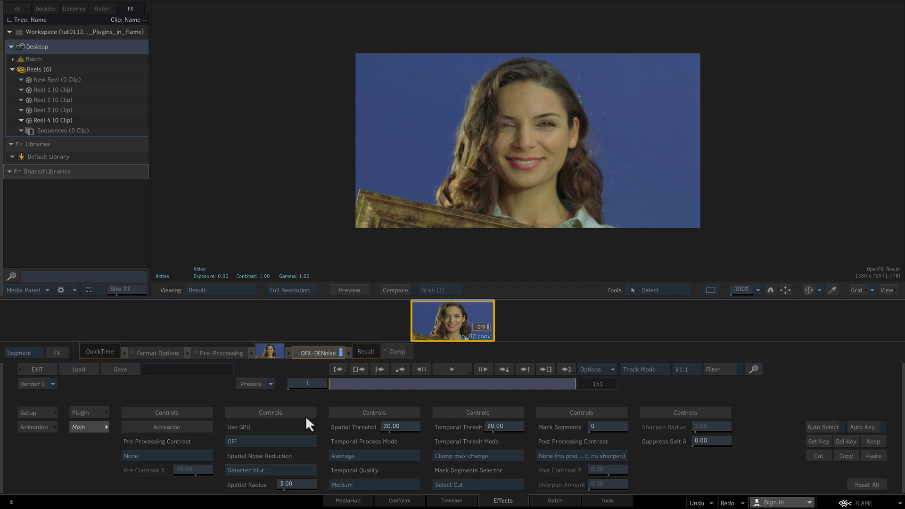
pyautogui.click(24, 368)
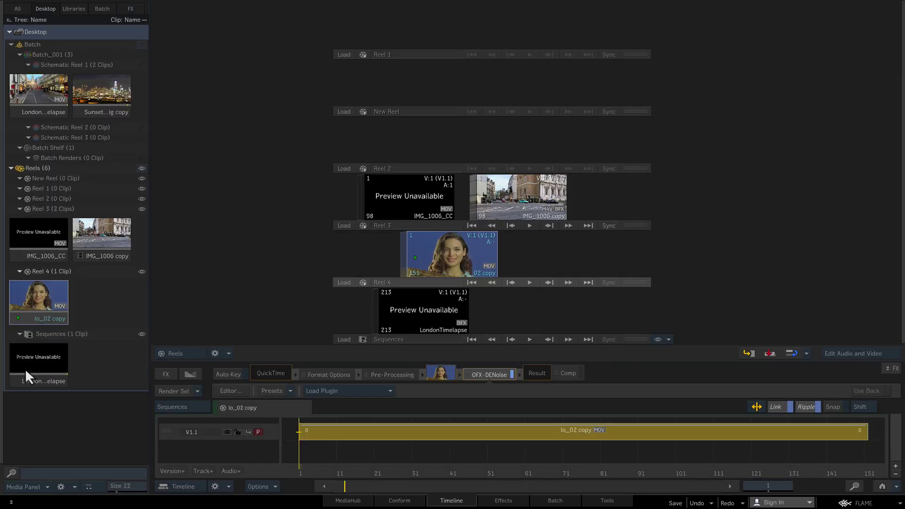
pyautogui.click(198, 392)
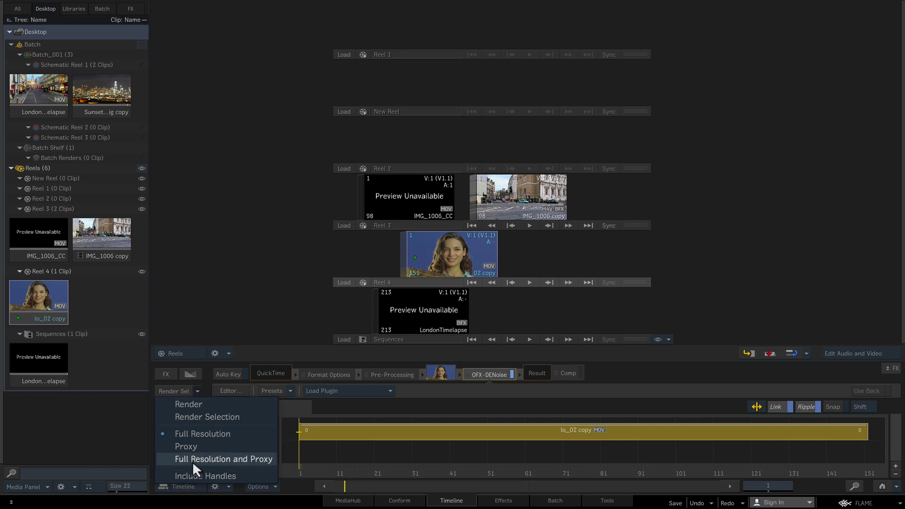
pyautogui.click(180, 393)
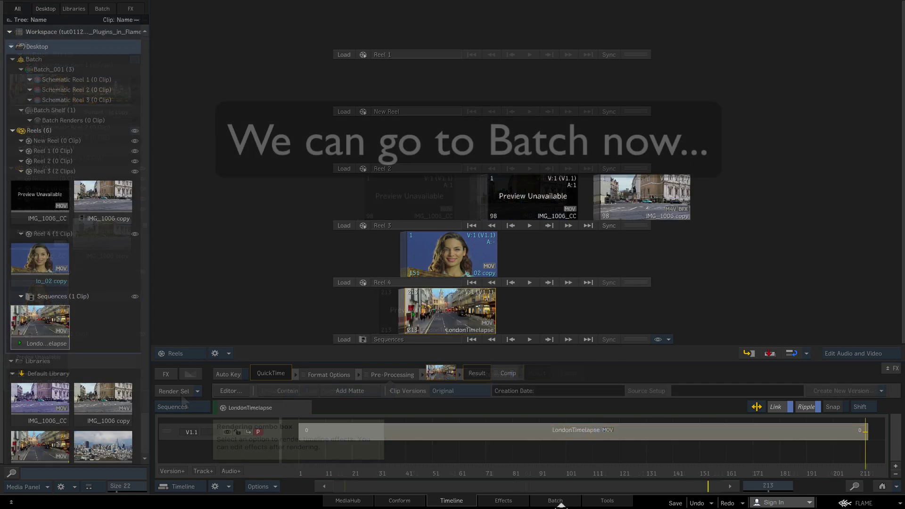
# - In Batch, wire the LondonTimelapse clip into an OpenFX node loaded with DEFlickerAutoLevels
pyautogui.click(555, 500)
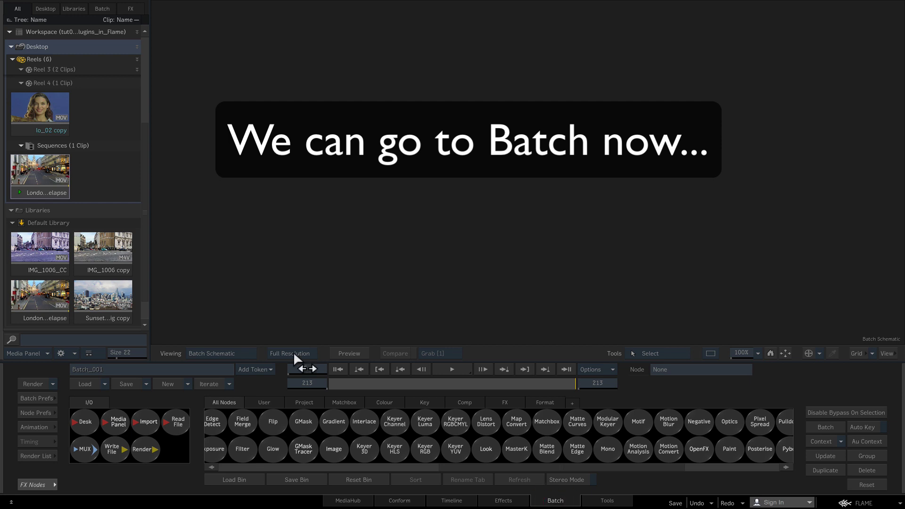
pyautogui.moveTo(36, 292); pyautogui.dragTo(355, 180)
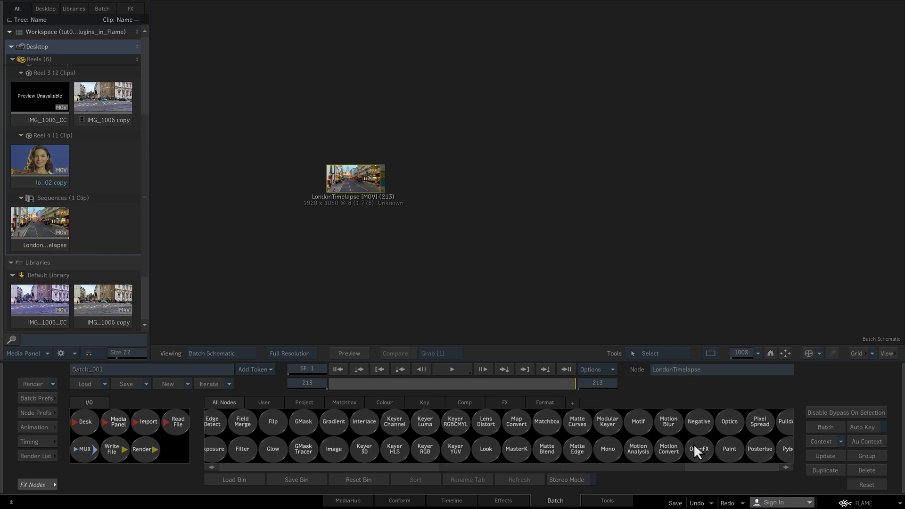
pyautogui.moveTo(626, 306); pyautogui.dragTo(505, 180)
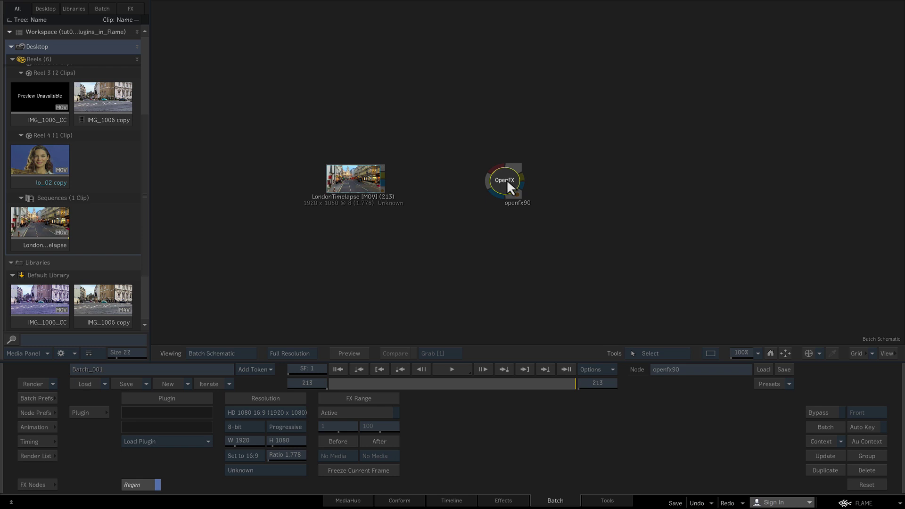
pyautogui.click(151, 442)
pyautogui.moveTo(151, 444)
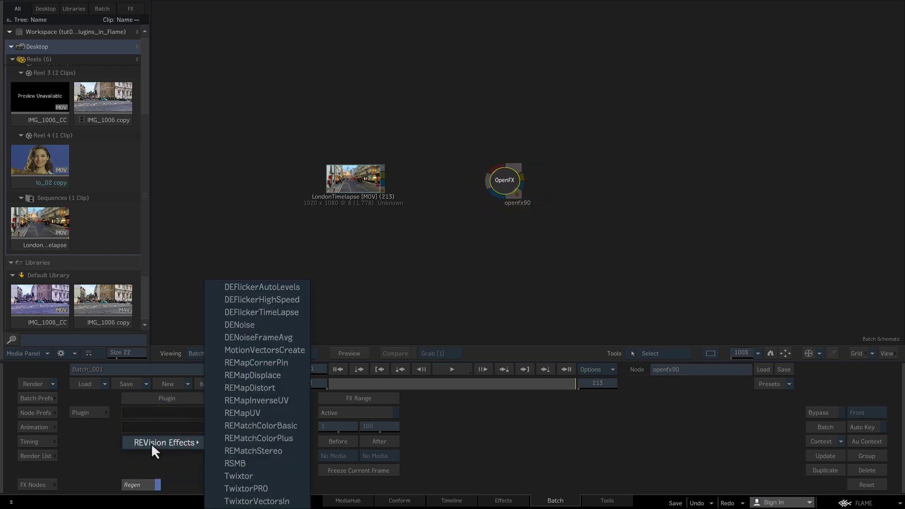
pyautogui.click(270, 287)
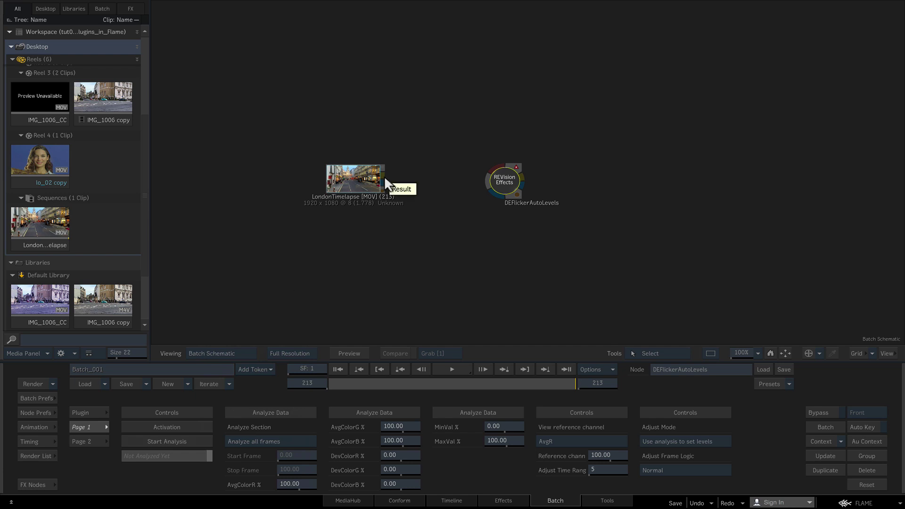
pyautogui.moveTo(381, 174); pyautogui.dragTo(494, 167)
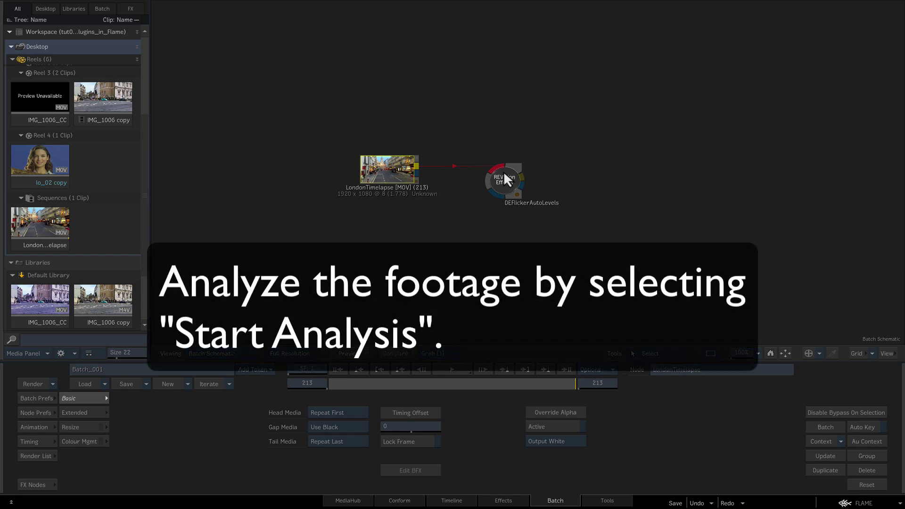
# - Select the DEFlickerAutoLevels node and run Start Analysis on the LondonTimelapse footage
pyautogui.click(504, 175)
pyautogui.click(188, 441)
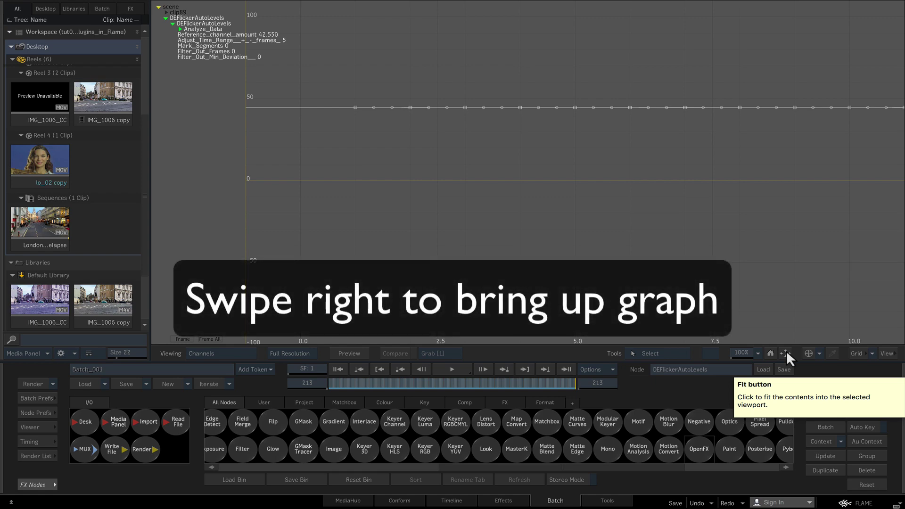
# - Fit the flicker analysis curves in the channel graph and change the graph editing mode
pyautogui.click(786, 353)
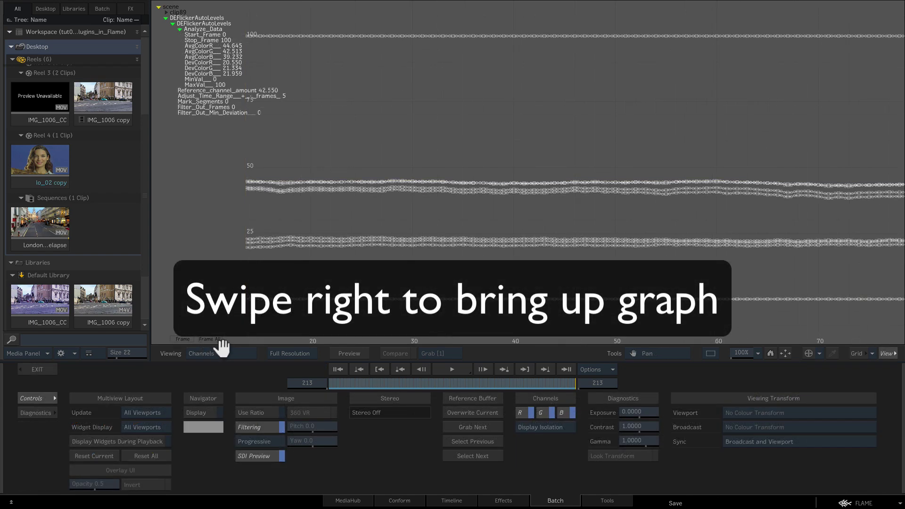
pyautogui.click(667, 353)
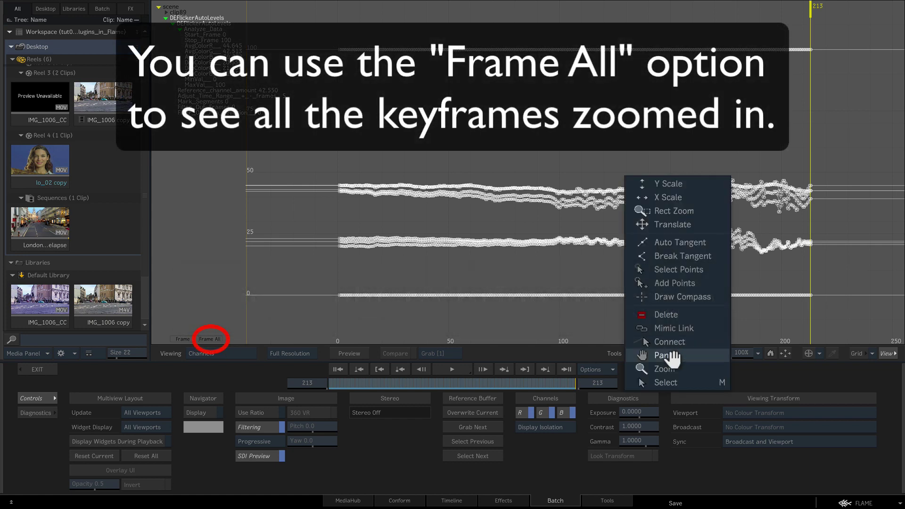
pyautogui.click(670, 343)
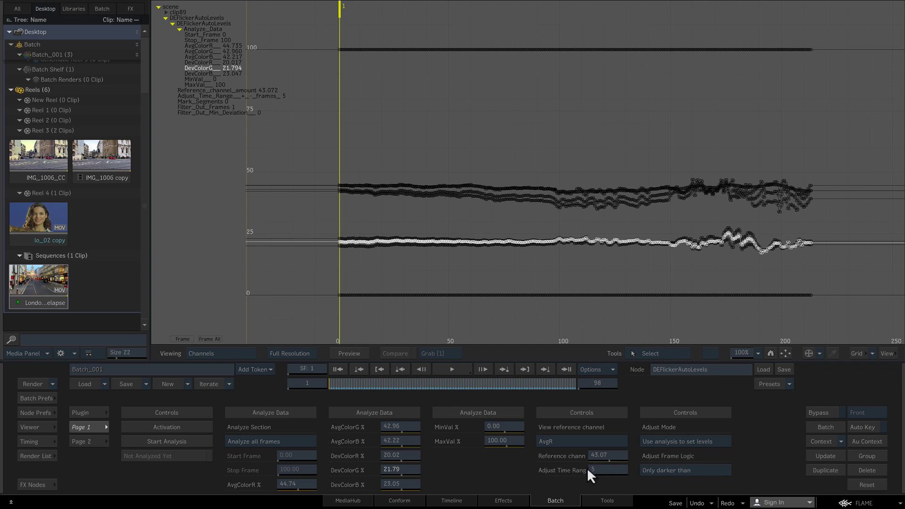
# - Keep analysis-based levels, set Adjust Frame Logic to Only darker than and Adjust Time Range to 10
pyautogui.click(689, 442)
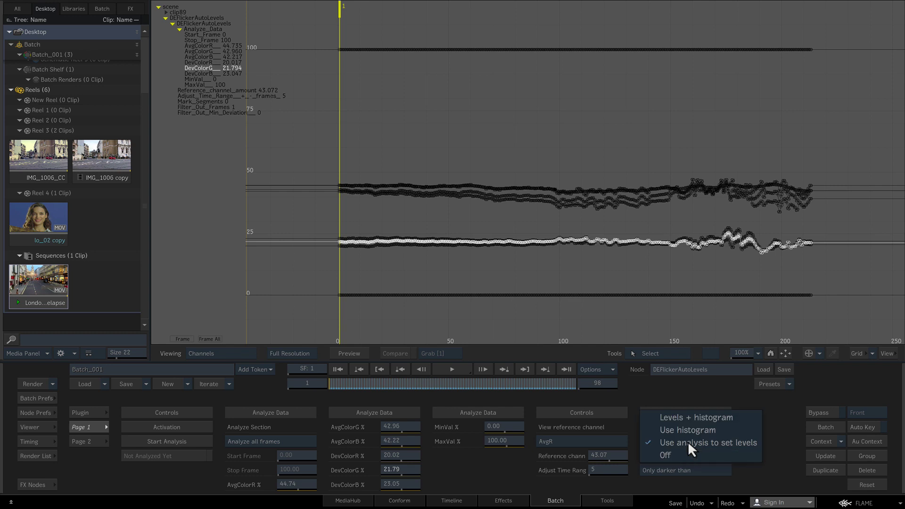
pyautogui.click(744, 446)
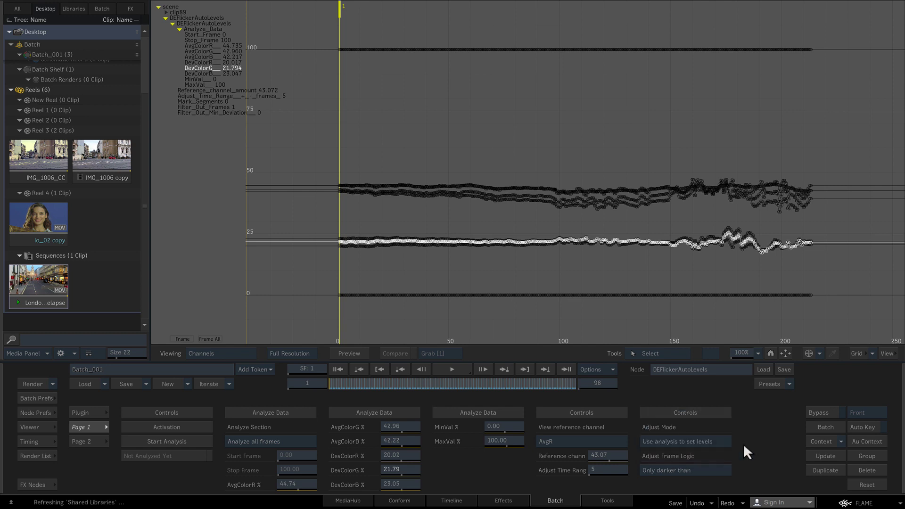
pyautogui.click(675, 470)
pyautogui.click(674, 497)
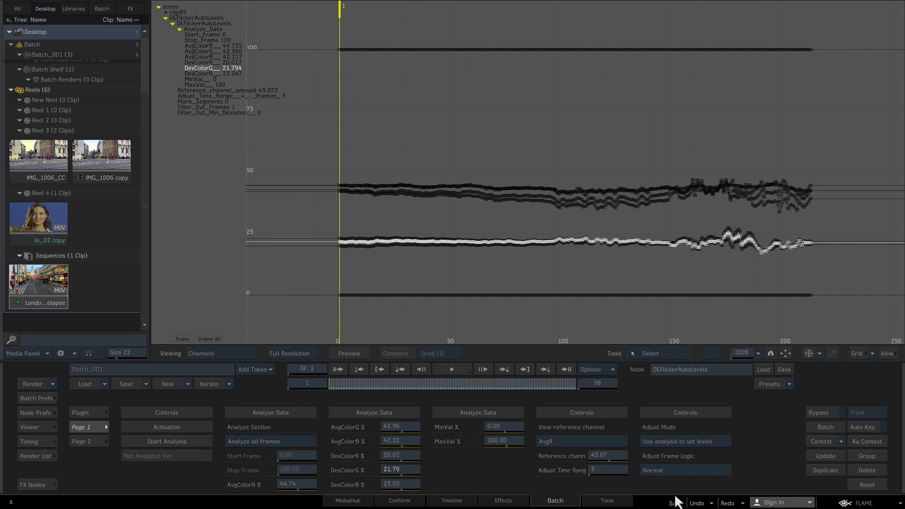
pyautogui.click(676, 471)
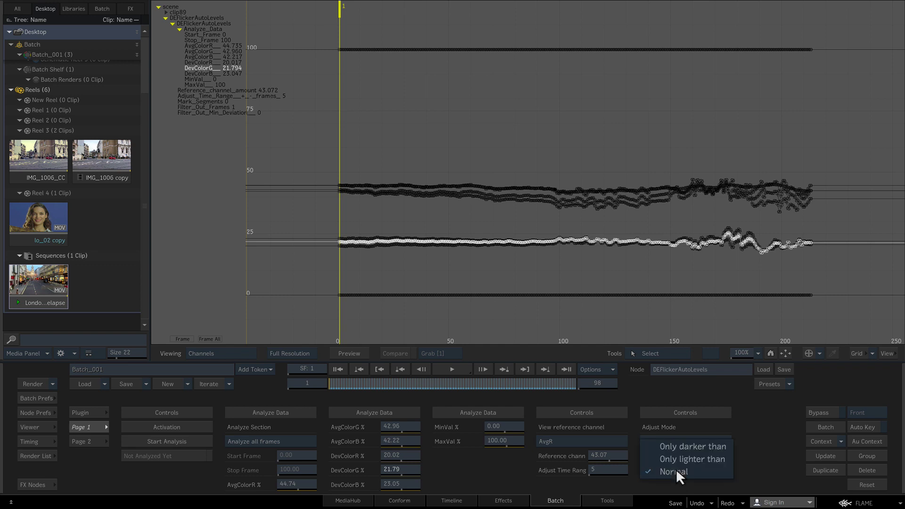
pyautogui.click(718, 447)
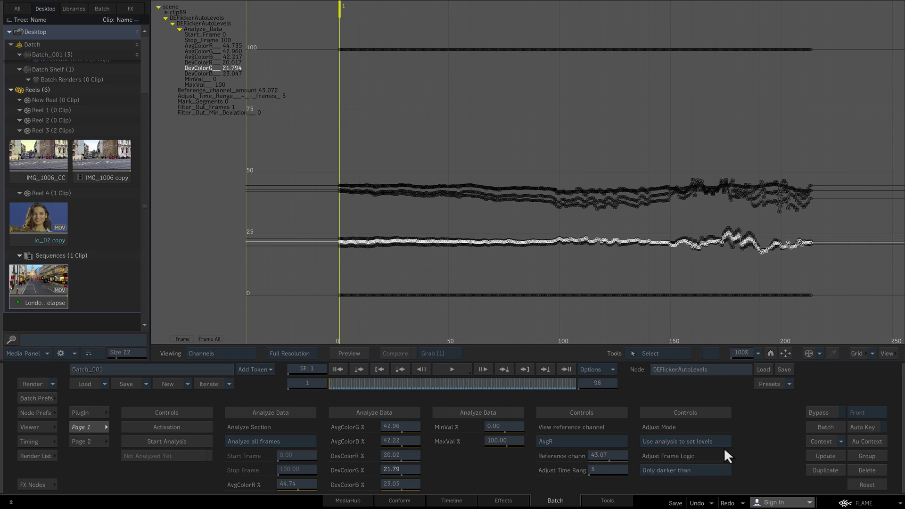
pyautogui.click(606, 470)
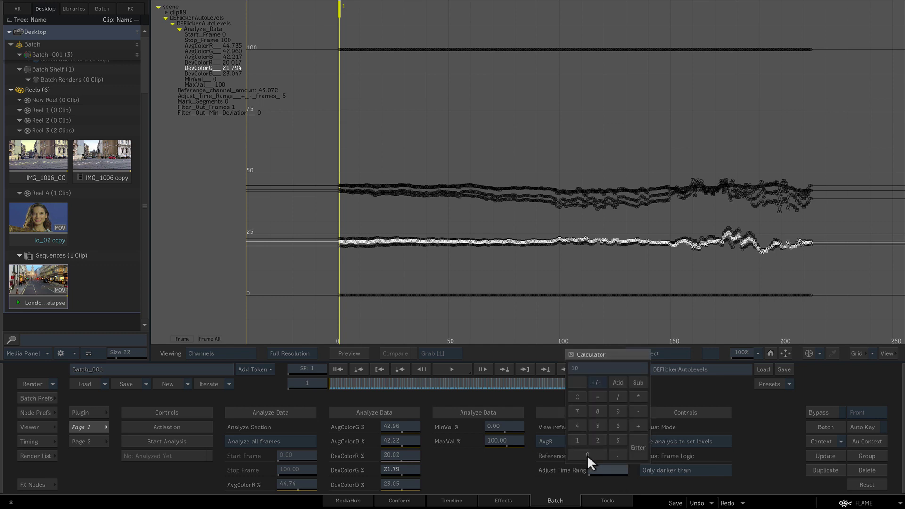
pyautogui.click(642, 449)
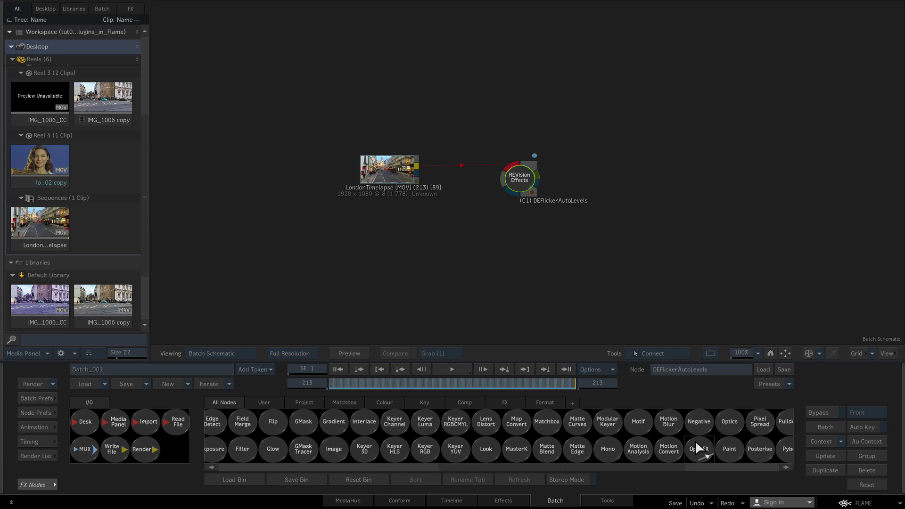
# - Add an OpenFX node after the REVision node and load DEFlickerTimeLapse into it
pyautogui.moveTo(696, 442); pyautogui.dragTo(634, 182)
pyautogui.moveTo(540, 177); pyautogui.dragTo(625, 166)
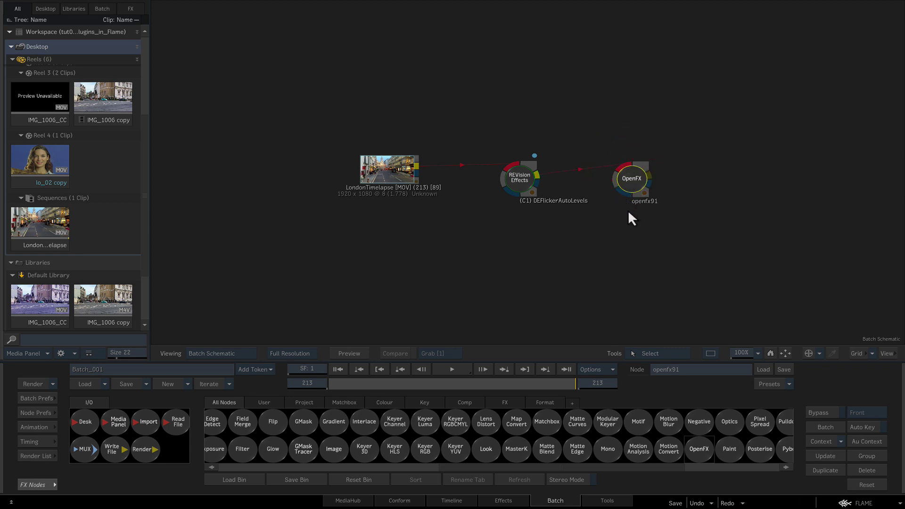
pyautogui.doubleClick(632, 179)
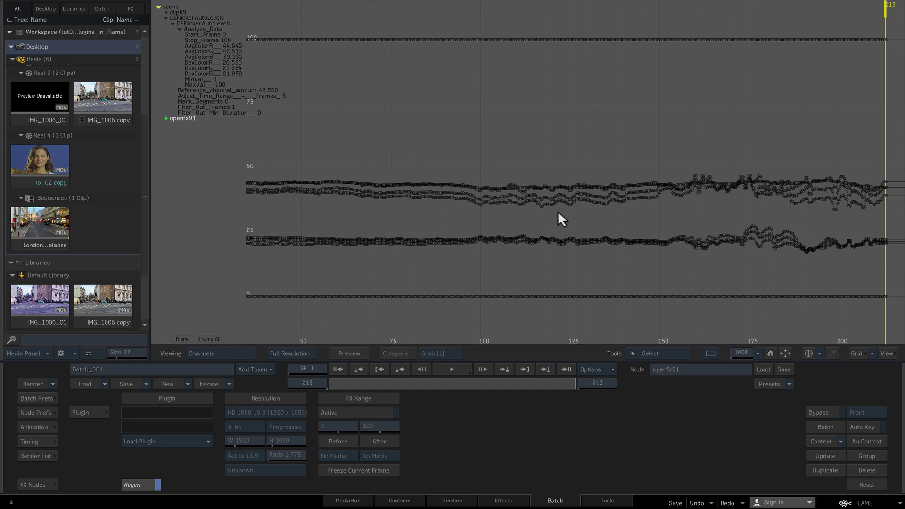
pyautogui.click(165, 441)
pyautogui.moveTo(165, 441)
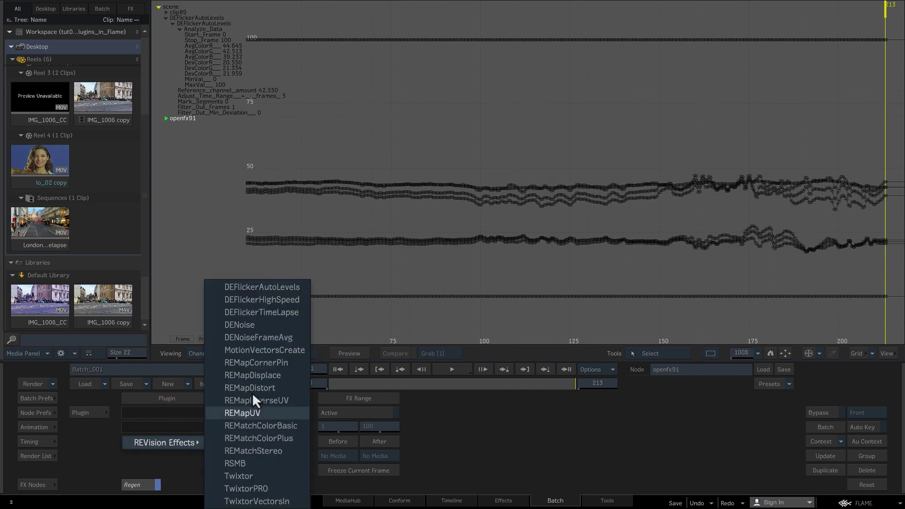
pyautogui.click(289, 312)
# - Return the viewer to the Batch schematic and nudge the DEFlickerTimeLapse node up and right
pyautogui.rightClick(290, 311)
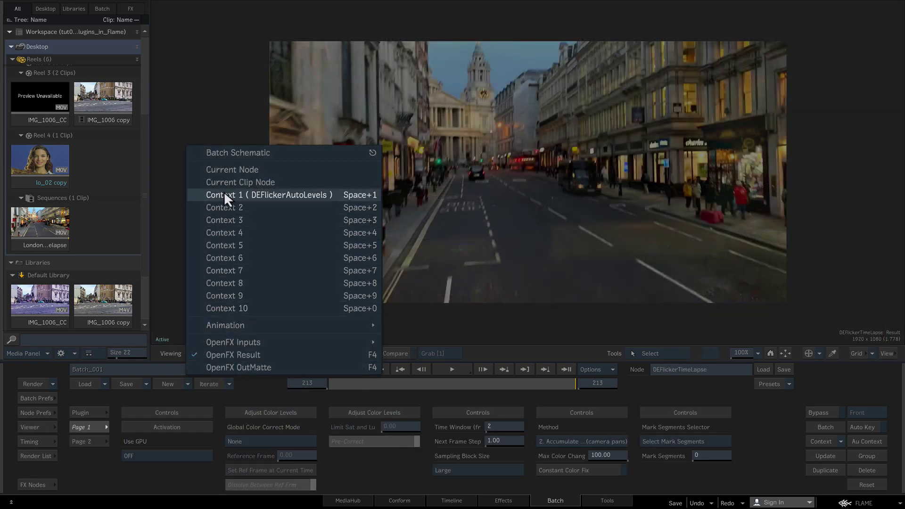
pyautogui.click(232, 152)
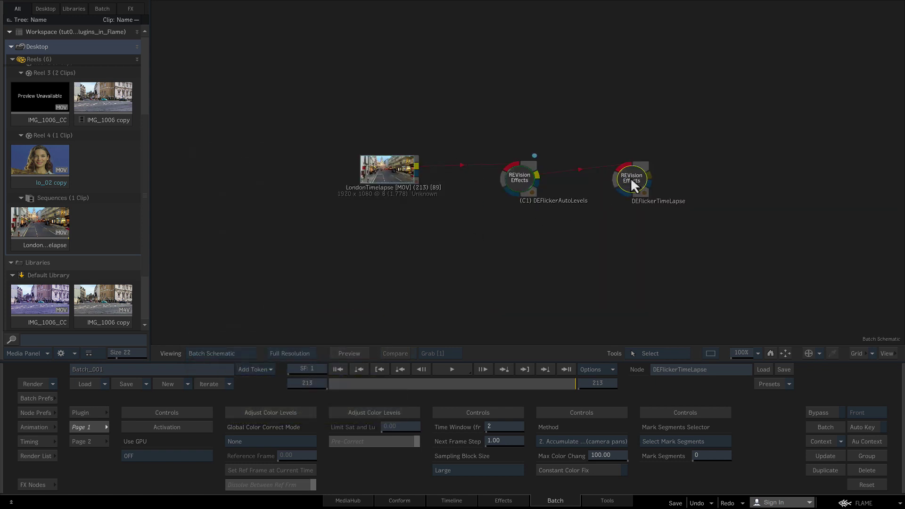
pyautogui.moveTo(629, 177); pyautogui.dragTo(643, 174)
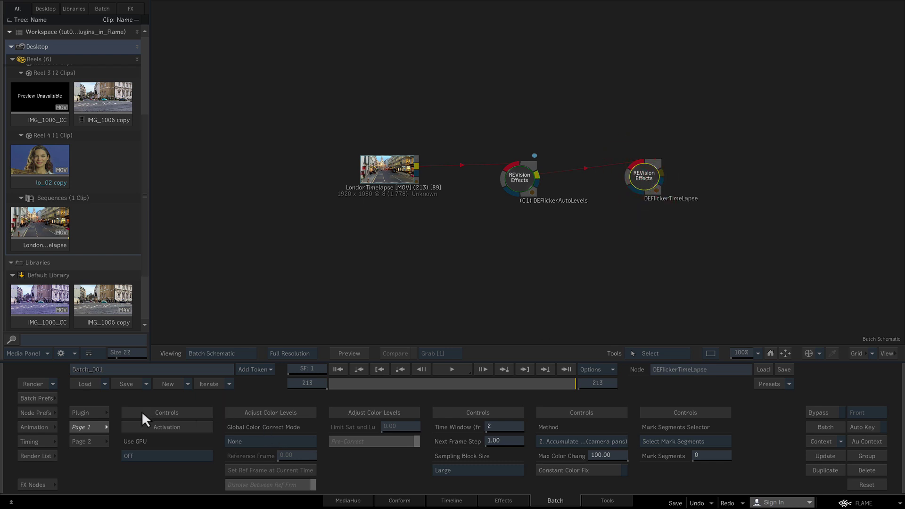
# - Open the Video Effects choices for the IMG_1006_CC clip and enable Selection As Flowgraph
pyautogui.click(82, 426)
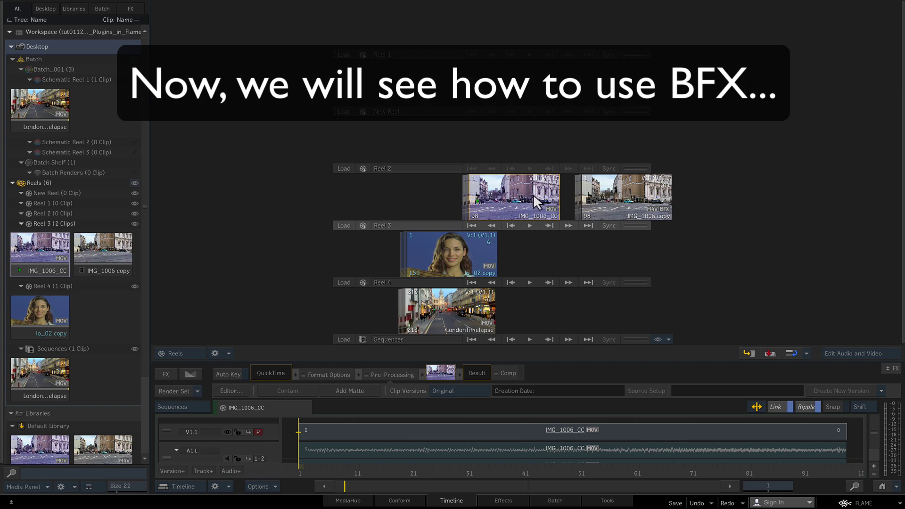
pyautogui.click(167, 374)
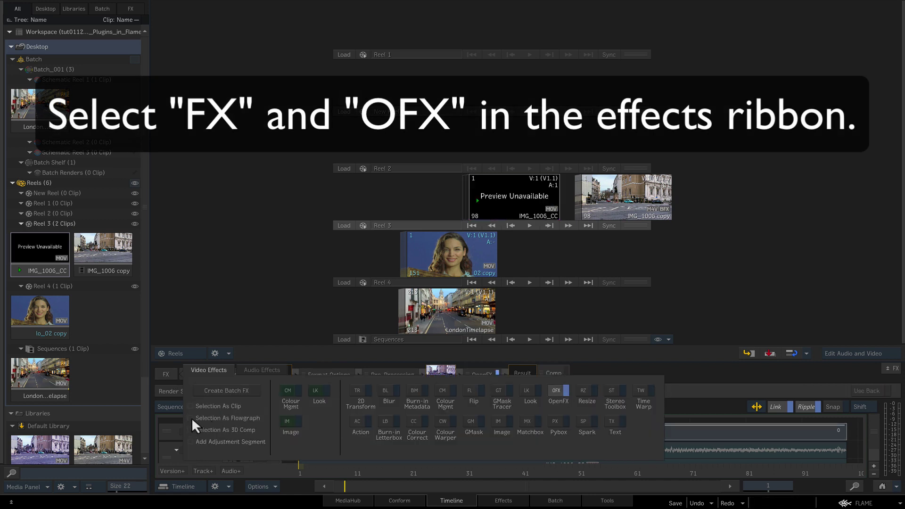
pyautogui.click(192, 418)
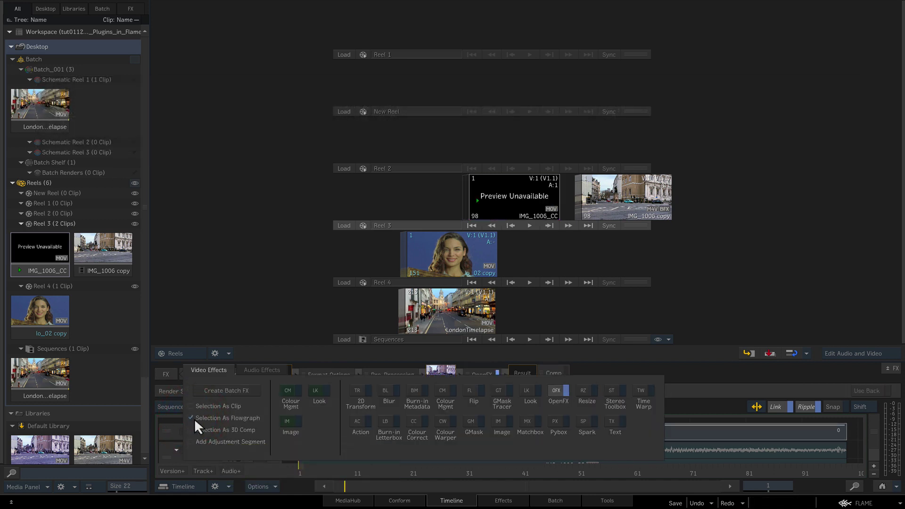
# - Build a Batch FX from IMG_1006_CC, then load REVision Effects' REMatchColorBasic into its OpenFX node
pyautogui.click(222, 394)
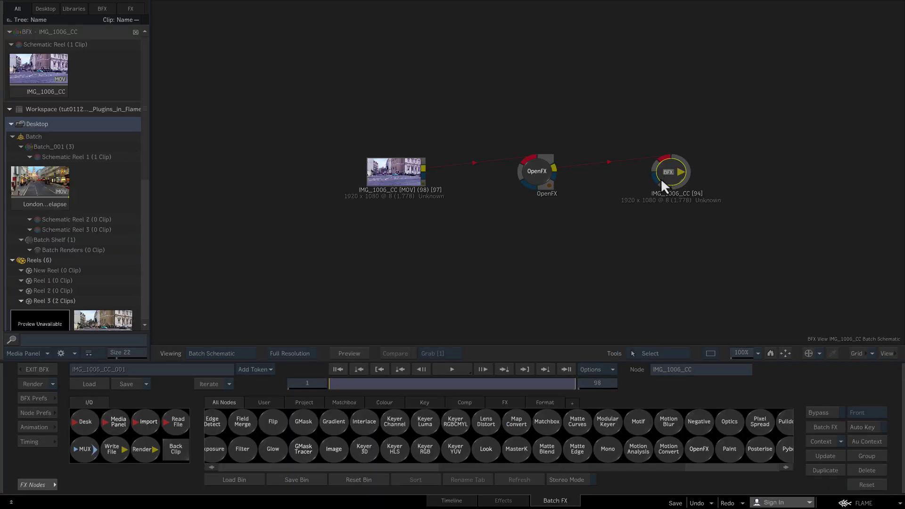
pyautogui.click(537, 174)
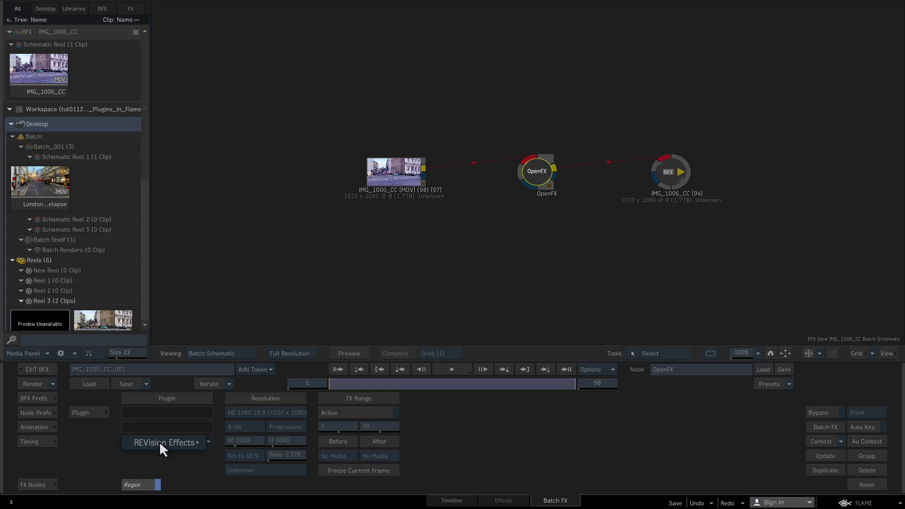
pyautogui.click(160, 441)
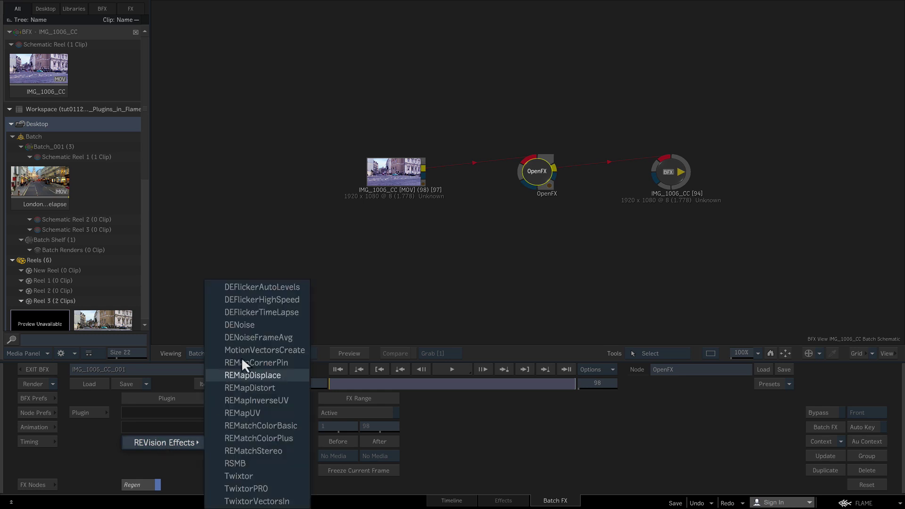
pyautogui.click(252, 425)
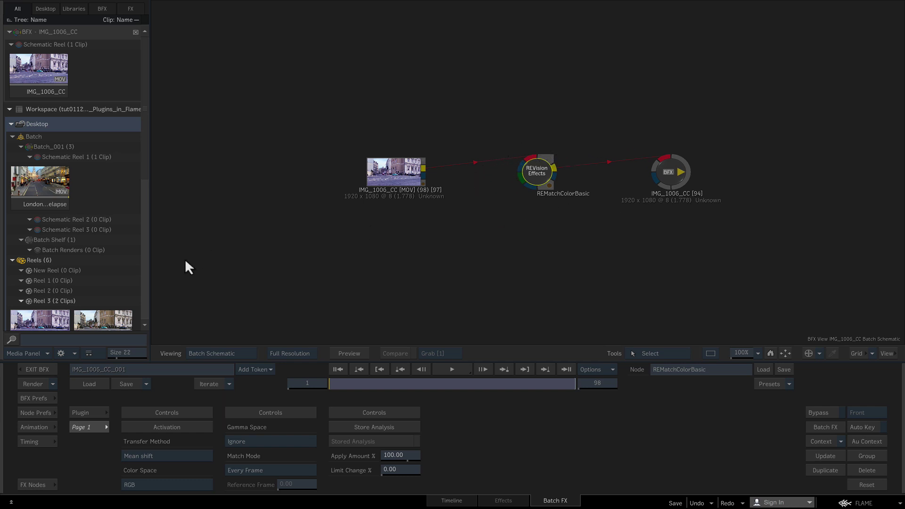
# - Connect IMG_1006 copy into REMatchColorBasic as its reference and display the matched Result output
pyautogui.moveTo(103, 320); pyautogui.dragTo(383, 267)
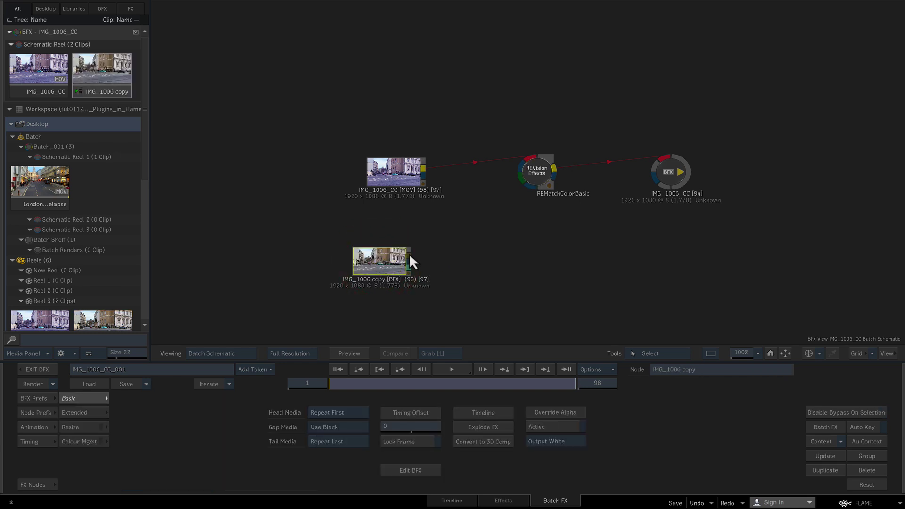
pyautogui.moveTo(408, 255); pyautogui.dragTo(537, 182)
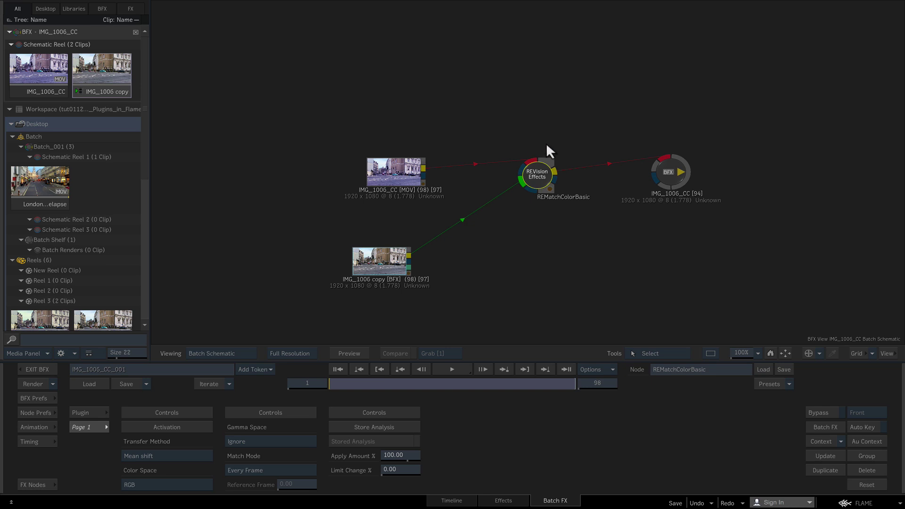
pyautogui.click(224, 353)
pyautogui.click(239, 489)
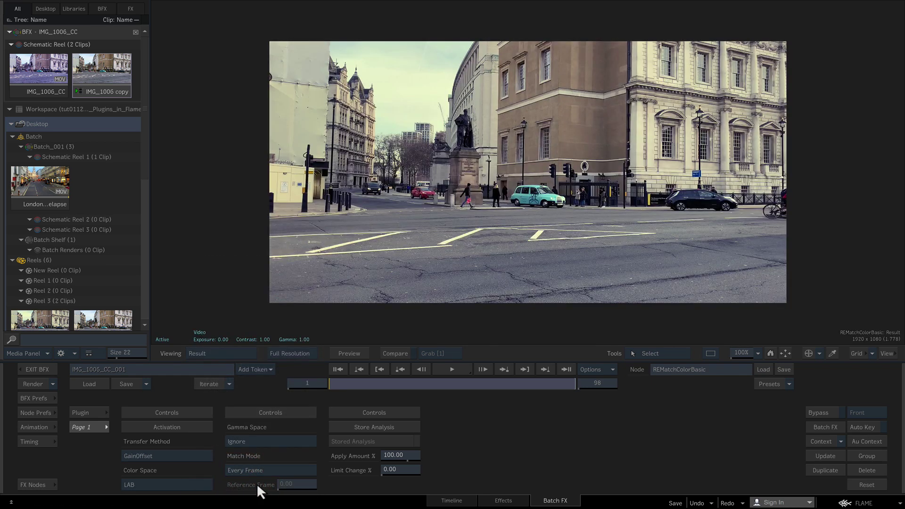